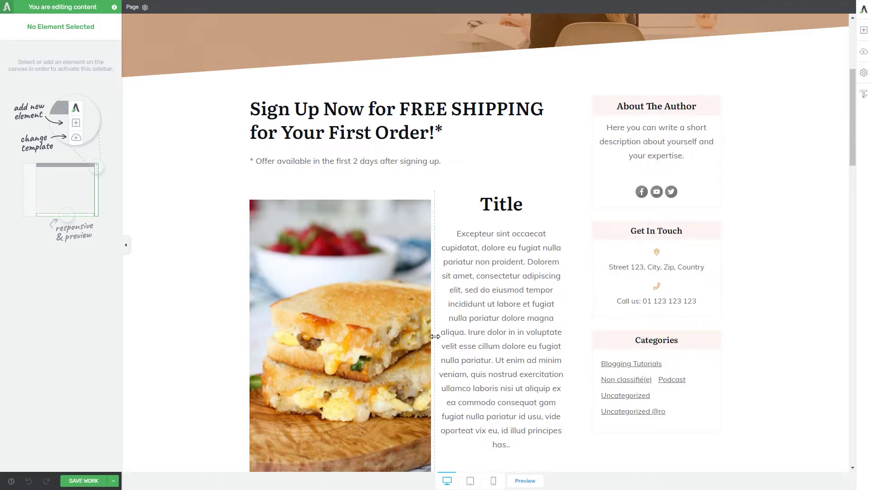
Select the columns block with the sandwich image and Title text and open its save-for-later dialog
{"action": "scroll", "coordinate": [383, 167], "scroll_direction": "down", "scroll_amount": 1}
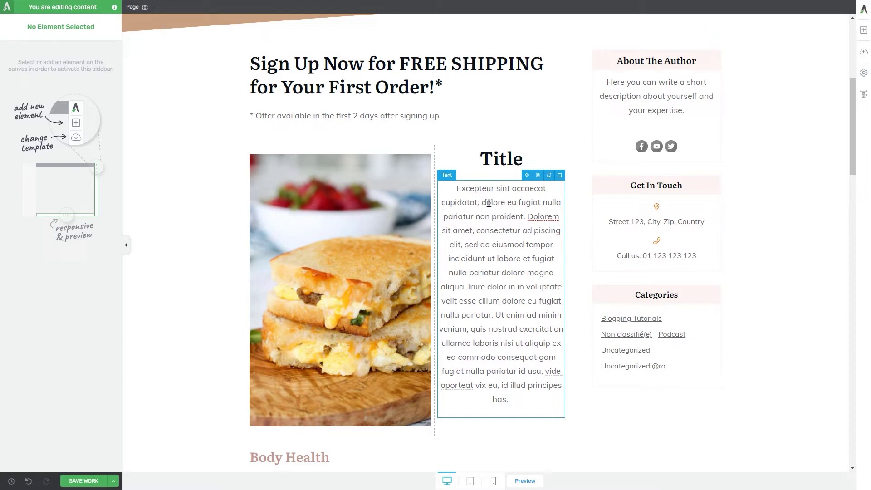
{"action": "left_click", "coordinate": [513, 159]}
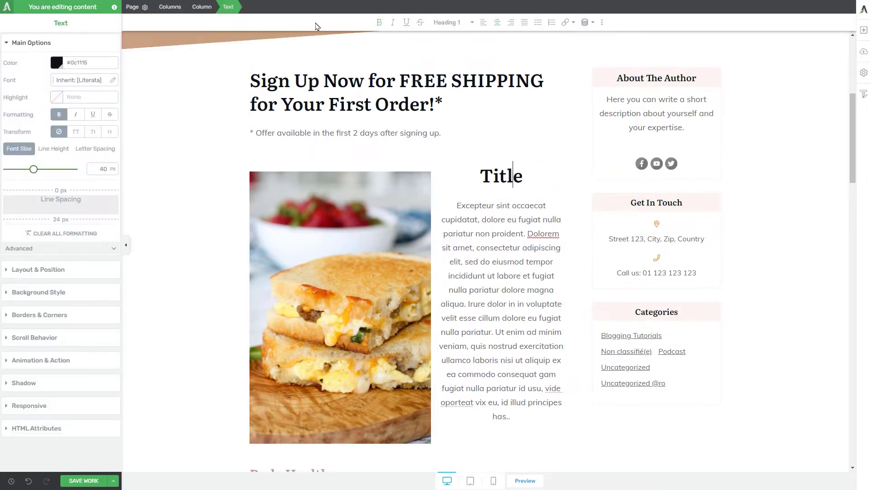
{"action": "left_click", "coordinate": [170, 7]}
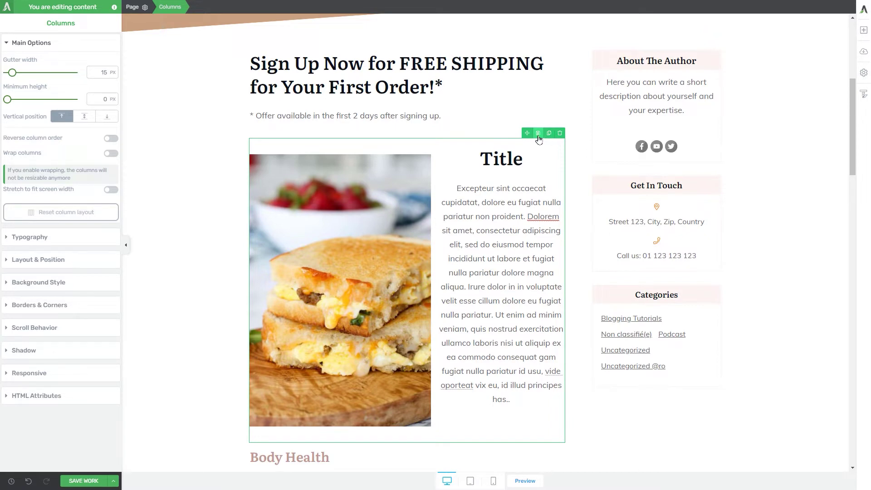
{"action": "left_click", "coordinate": [538, 133]}
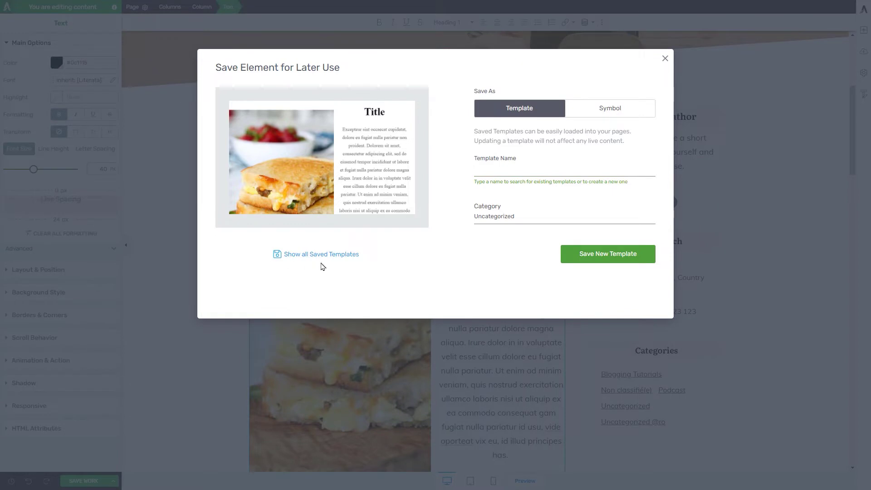
Browse the five saved templates and take 'About us template' as the Template Name
{"action": "left_click", "coordinate": [318, 255]}
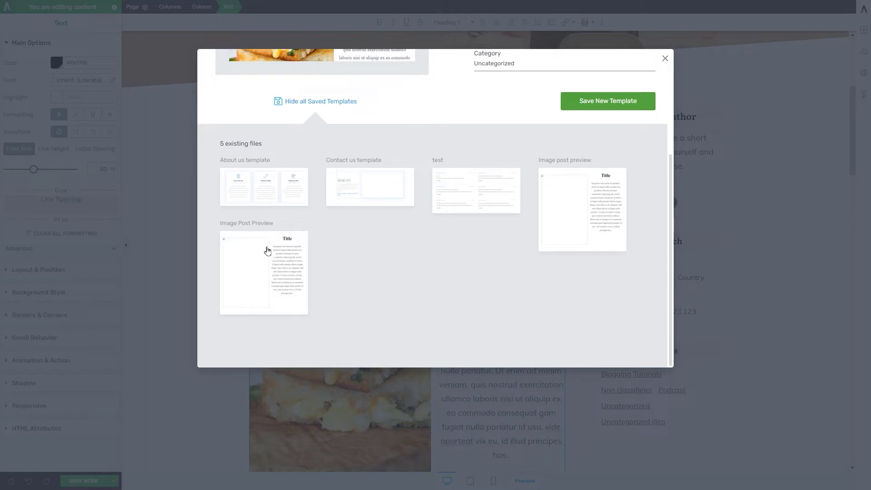
{"action": "left_click", "coordinate": [262, 177]}
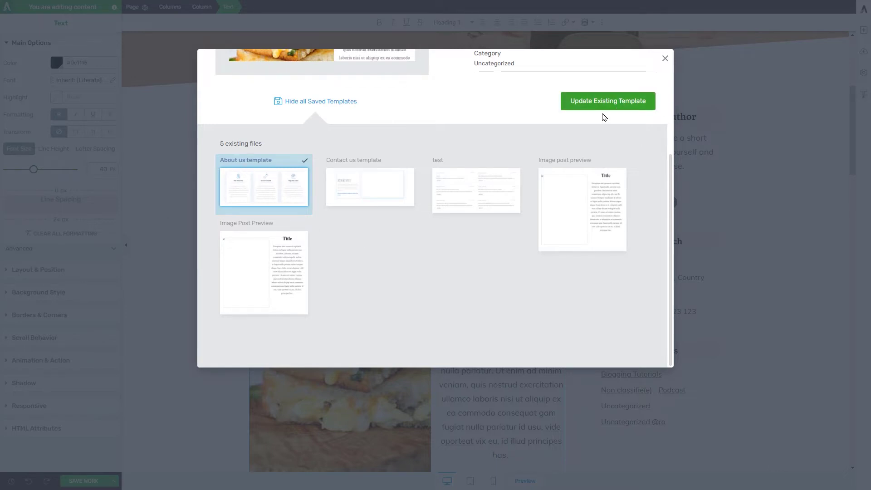
{"action": "scroll", "coordinate": [603, 117], "scroll_direction": "up", "scroll_amount": 1}
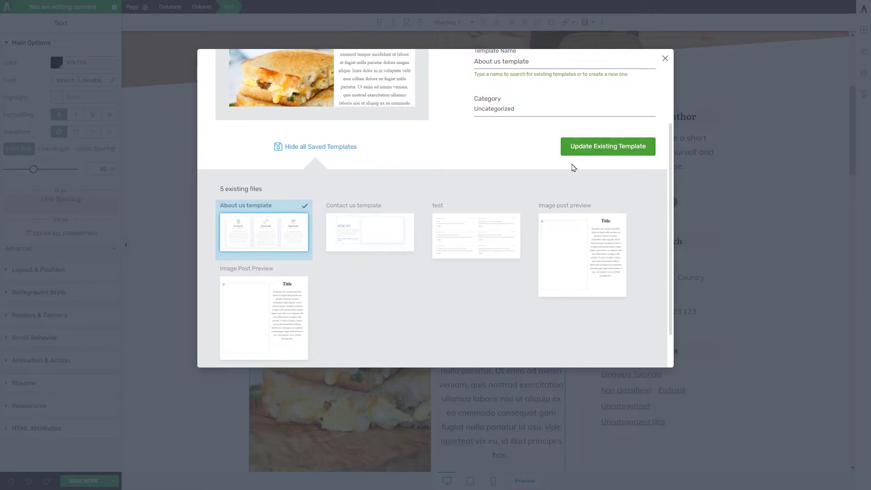
{"action": "left_click", "coordinate": [292, 148]}
{"action": "left_click", "coordinate": [522, 166]}
Save the columns block as a new template 'Food Template' in the food category
{"action": "triple_click", "coordinate": [498, 169]}
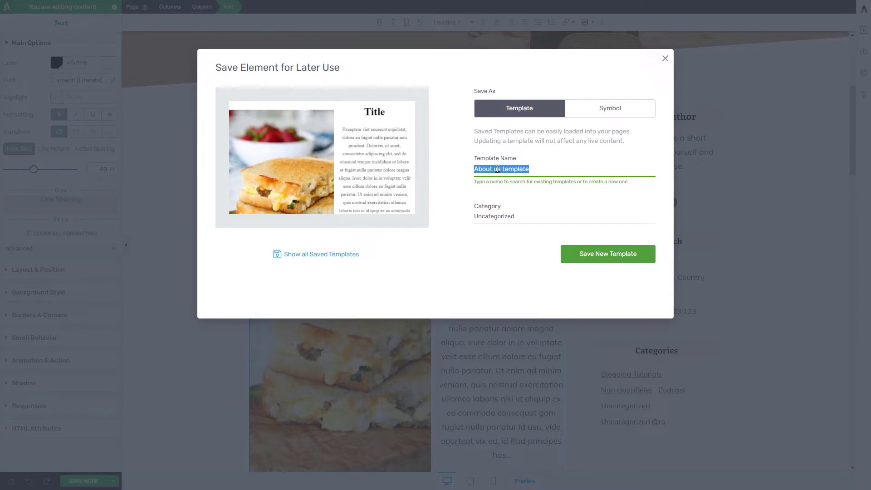
{"action": "type", "text": "Food Template"}
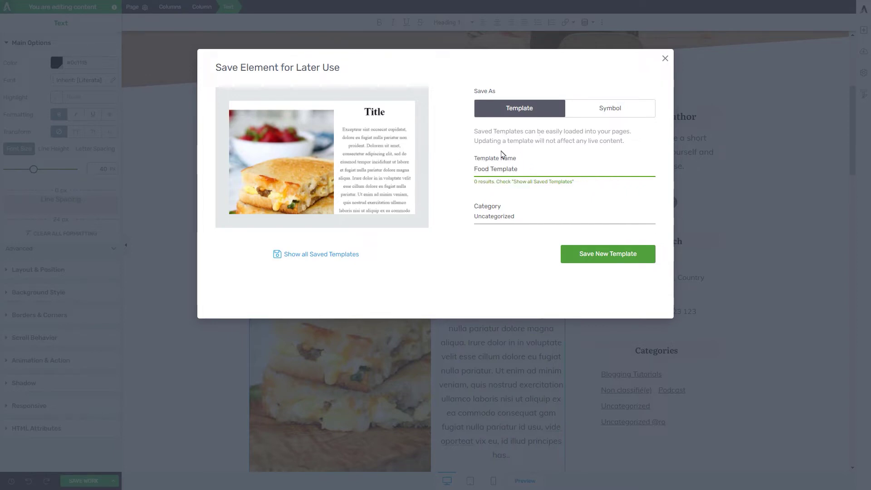
{"action": "left_click", "coordinate": [501, 218]}
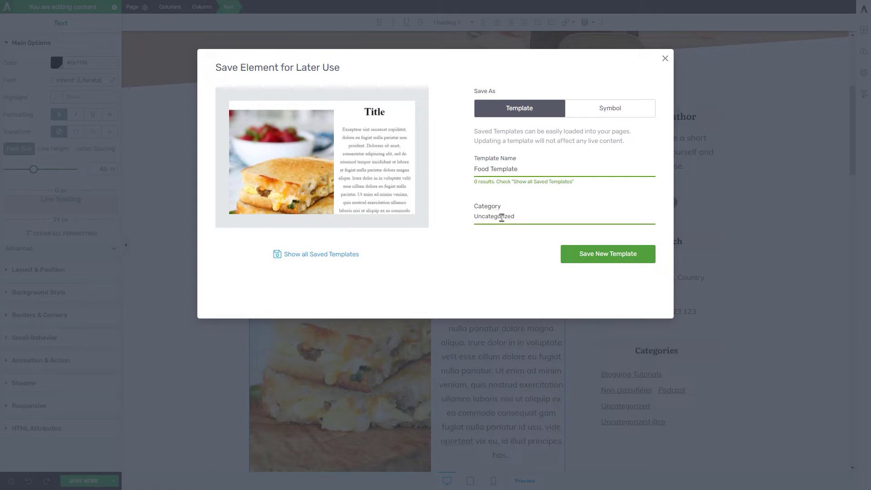
{"action": "left_click", "coordinate": [508, 218]}
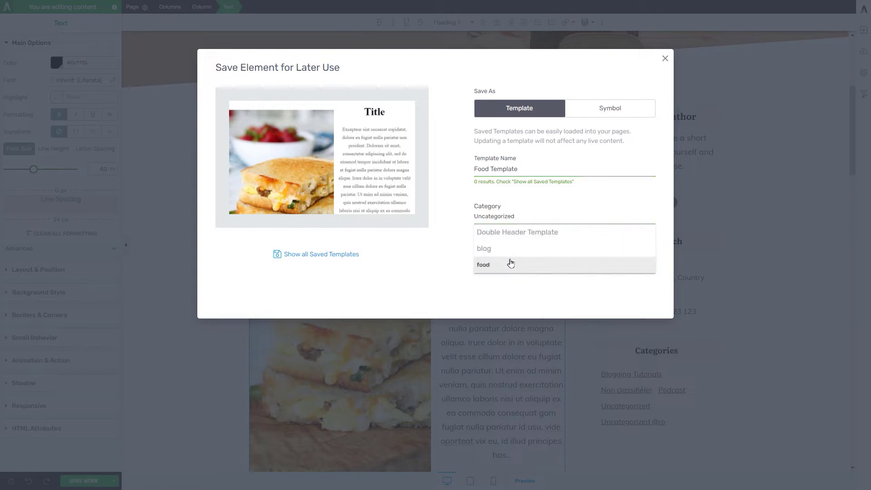
{"action": "left_click", "coordinate": [509, 263]}
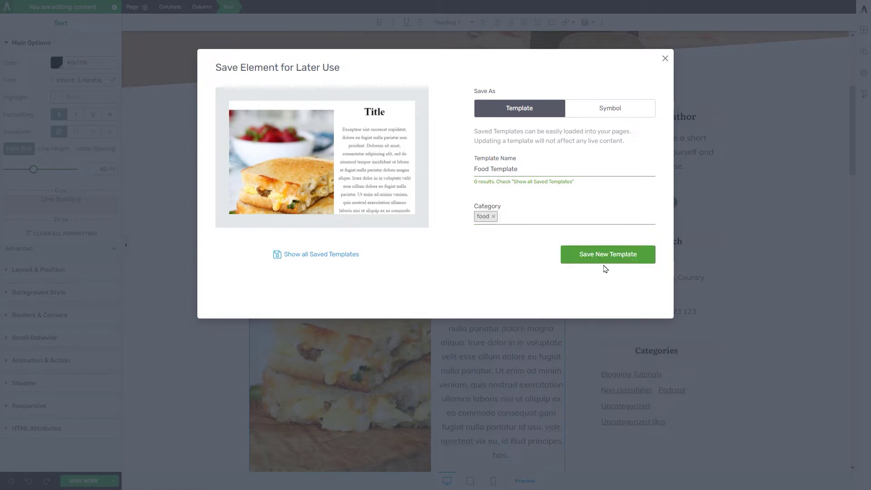
{"action": "left_click", "coordinate": [626, 262]}
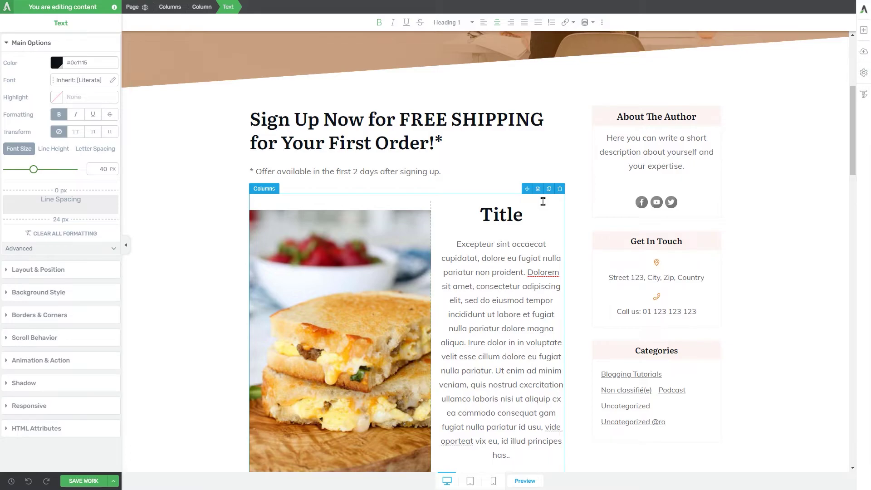
Set the block's save dialog to Symbol, named 'Food Symbol' with new category 'food'
{"action": "left_click", "coordinate": [538, 188]}
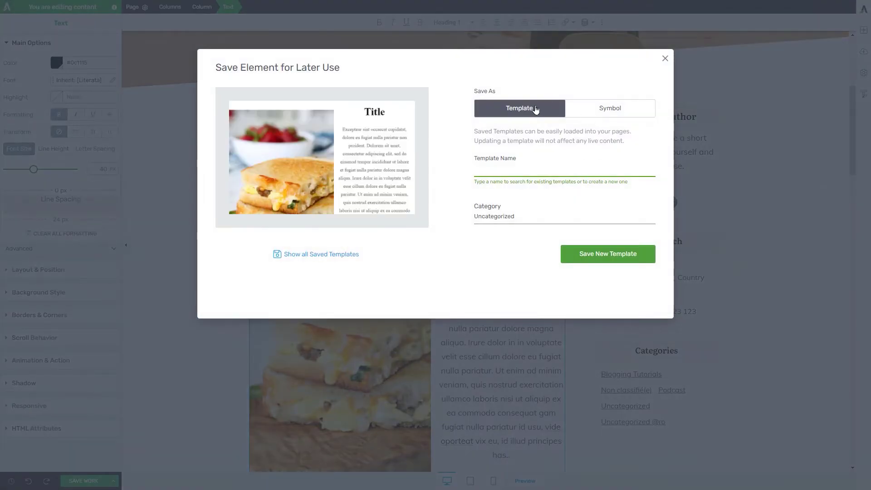
{"action": "left_click", "coordinate": [621, 113]}
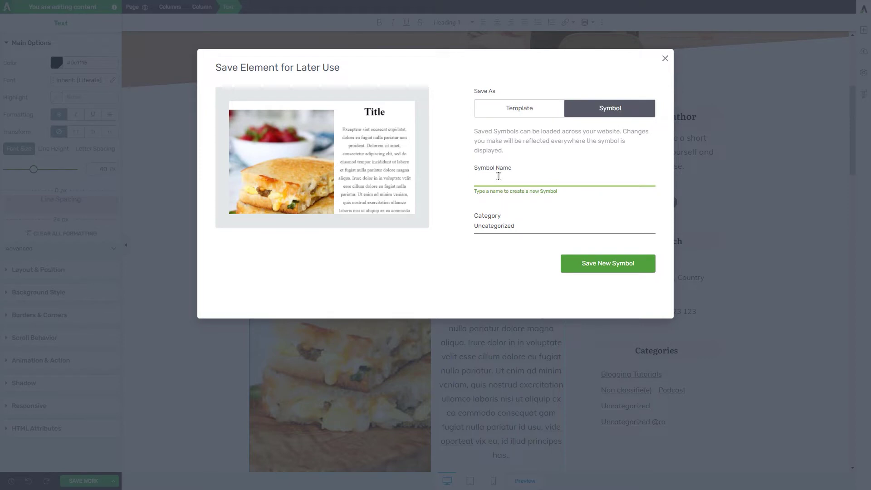
{"action": "type", "text": "Food Symbol"}
{"action": "left_click", "coordinate": [514, 223]}
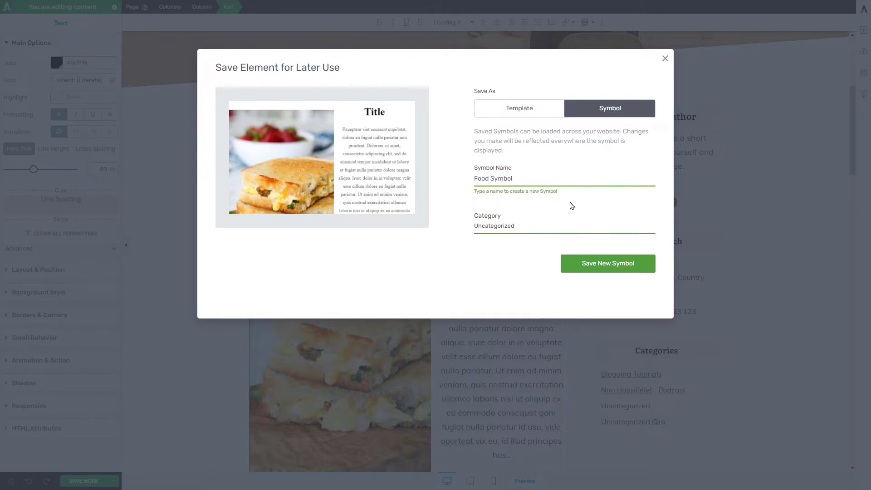
{"action": "left_click", "coordinate": [522, 230]}
{"action": "type", "text": "food"}
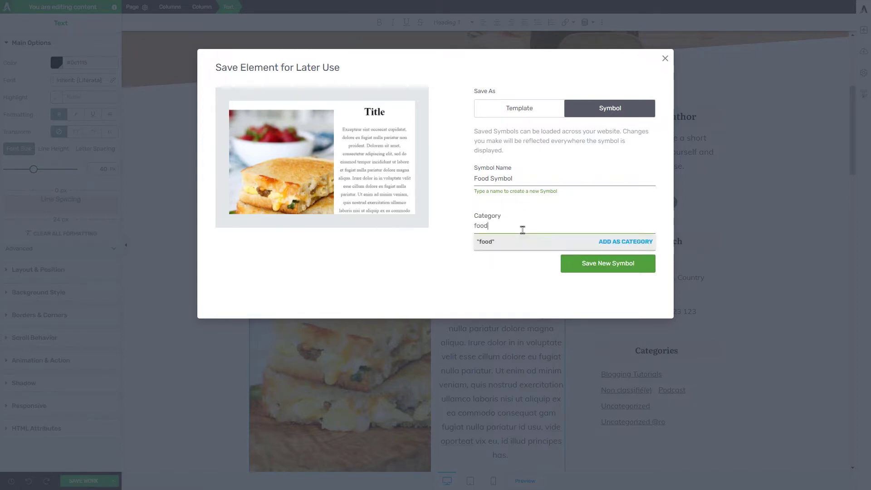
{"action": "key", "text": "Return"}
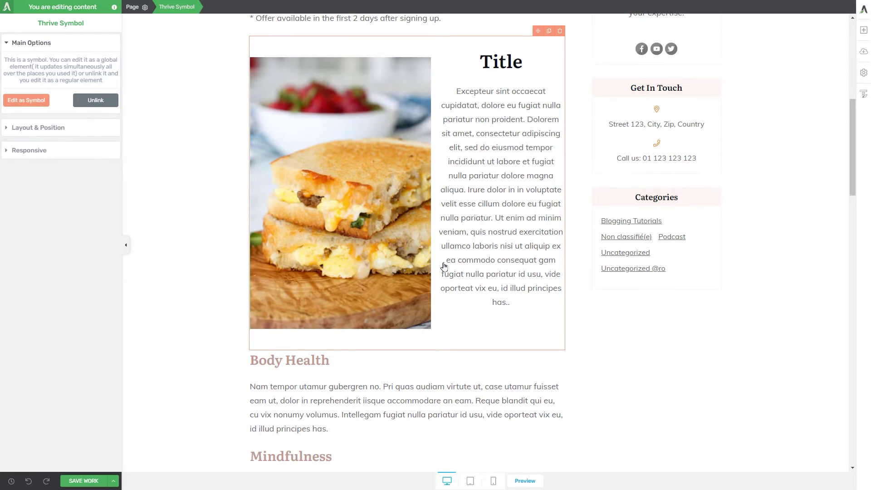
Scroll the page to check the sandwich block now shows as a Thrive Symbol
{"action": "scroll", "coordinate": [673, 238], "scroll_direction": "up", "scroll_amount": 3}
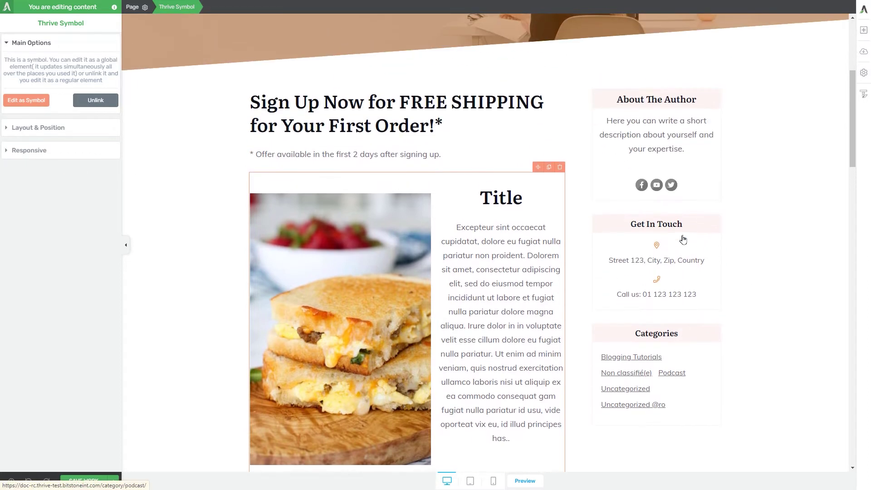
{"action": "scroll", "coordinate": [683, 239], "scroll_direction": "down", "scroll_amount": 5}
{"action": "scroll", "coordinate": [683, 239], "scroll_direction": "up", "scroll_amount": 2}
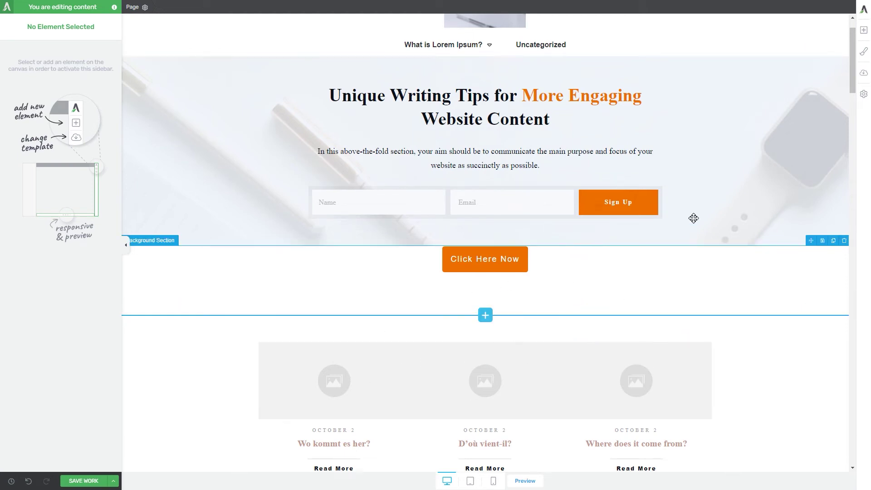
Drop a Templates & Symbols element onto the writing-tips page to browse saved templates
{"action": "left_click", "coordinate": [865, 30]}
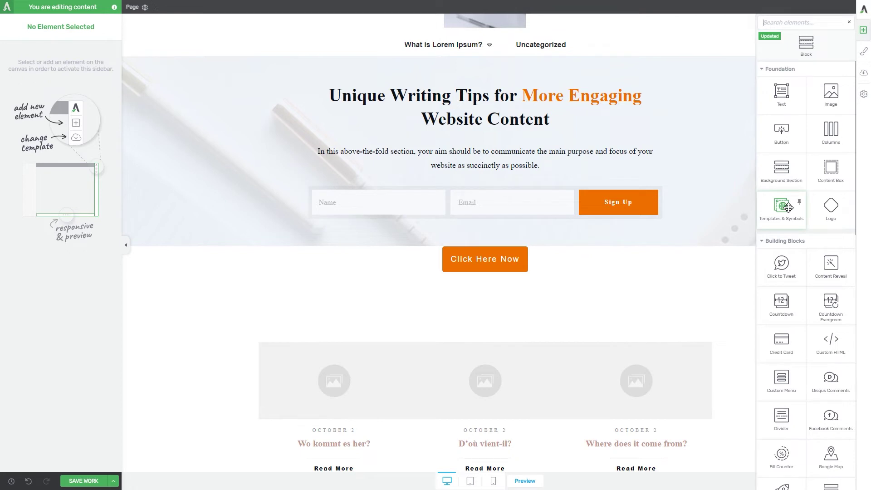
{"action": "left_click_drag", "start_coordinate": [789, 208], "coordinate": [503, 315]}
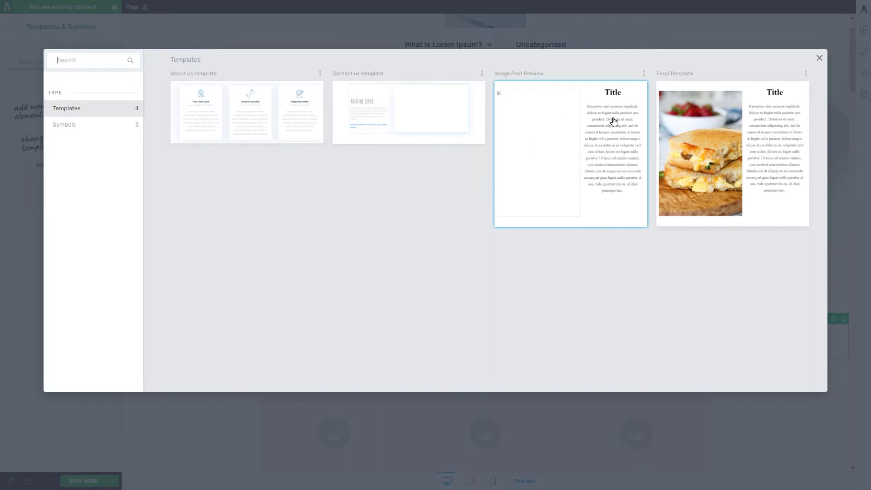
Delete the Image Post Preview template, leaving About us, Contact us and Food Template
{"action": "left_click", "coordinate": [644, 74]}
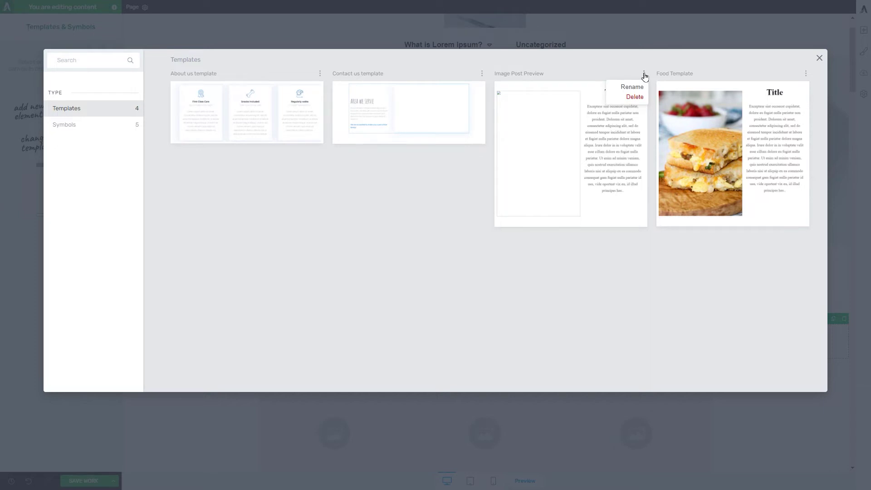
{"action": "left_click", "coordinate": [632, 98]}
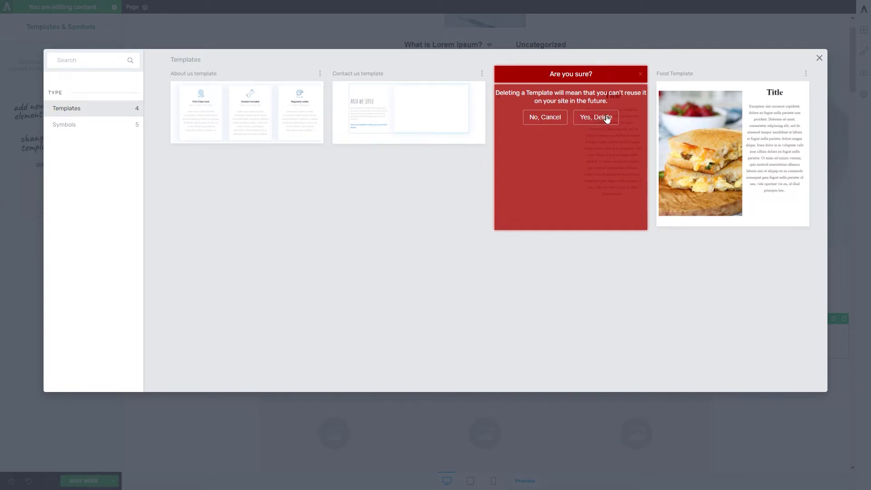
{"action": "left_click", "coordinate": [588, 121]}
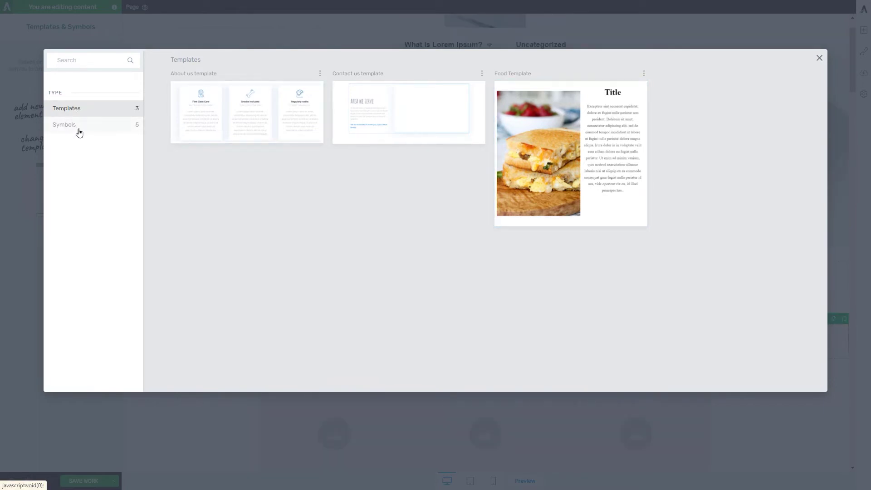
Insert the Food Template from the saved templates into the writing-tips page
{"action": "left_click", "coordinate": [79, 129]}
{"action": "left_click", "coordinate": [97, 112]}
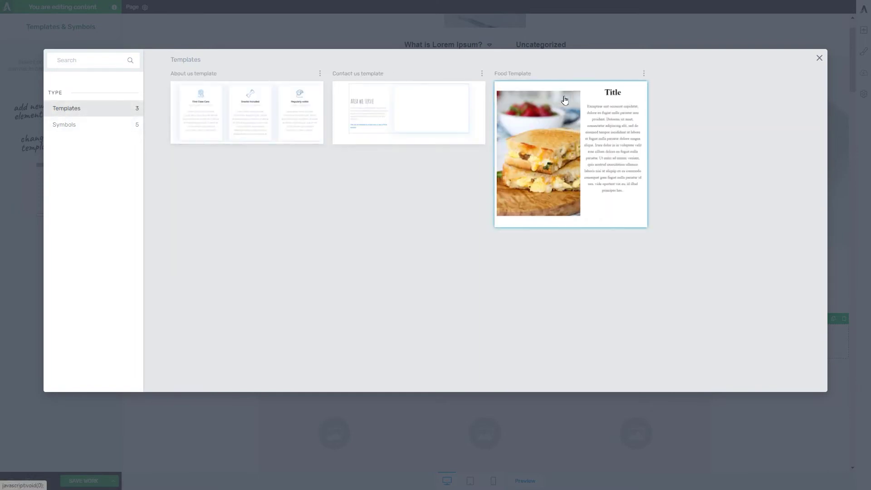
{"action": "left_click", "coordinate": [572, 133]}
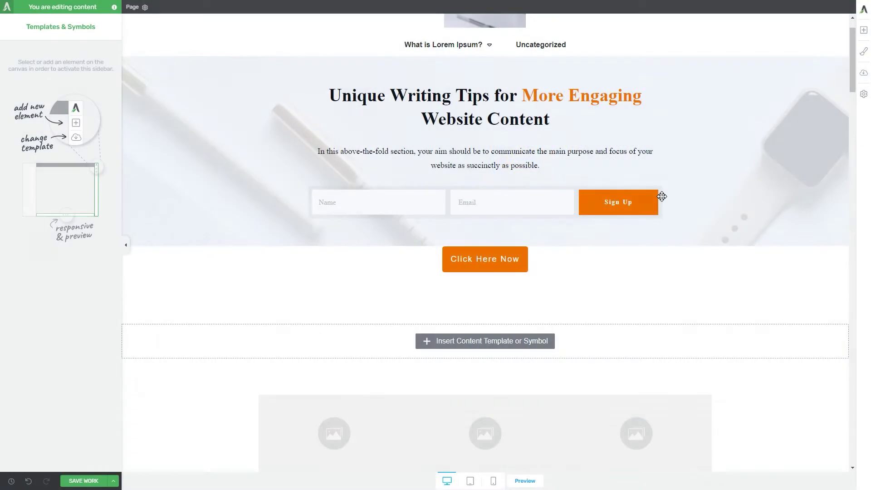
{"action": "scroll", "coordinate": [609, 311], "scroll_direction": "down", "scroll_amount": 5}
{"action": "scroll", "coordinate": [609, 315], "scroll_direction": "up", "scroll_amount": 1}
{"action": "scroll", "coordinate": [617, 312], "scroll_direction": "down", "scroll_amount": 1}
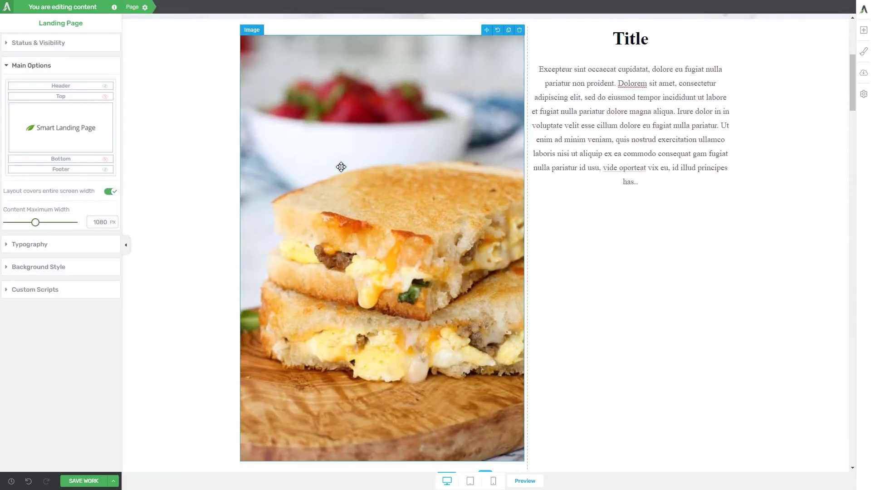
Select the inserted Food Template columns block and undo the insertion
{"action": "left_click", "coordinate": [564, 206]}
{"action": "left_click", "coordinate": [231, 7]}
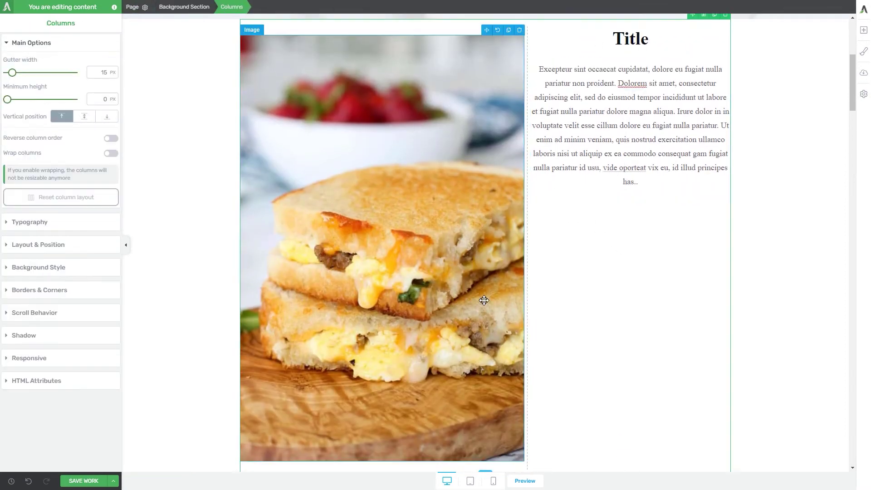
{"action": "scroll", "coordinate": [545, 355], "scroll_direction": "up", "scroll_amount": 2}
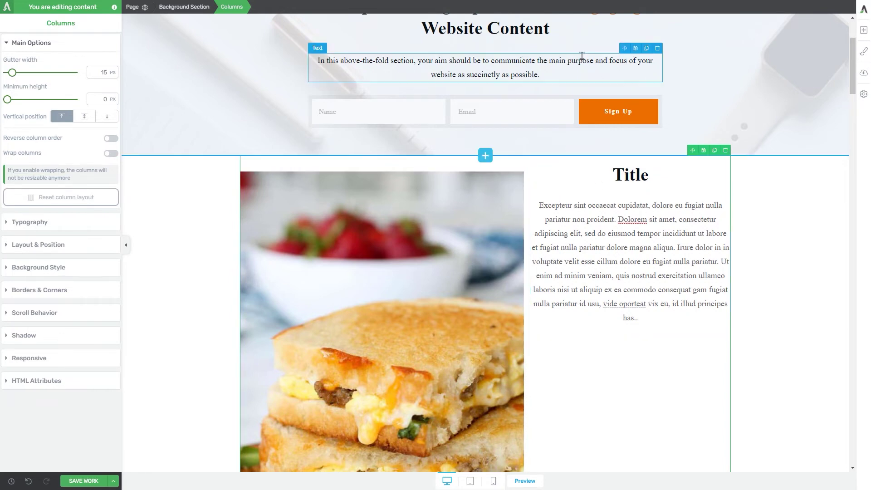
{"action": "key", "text": "ctrl+z"}
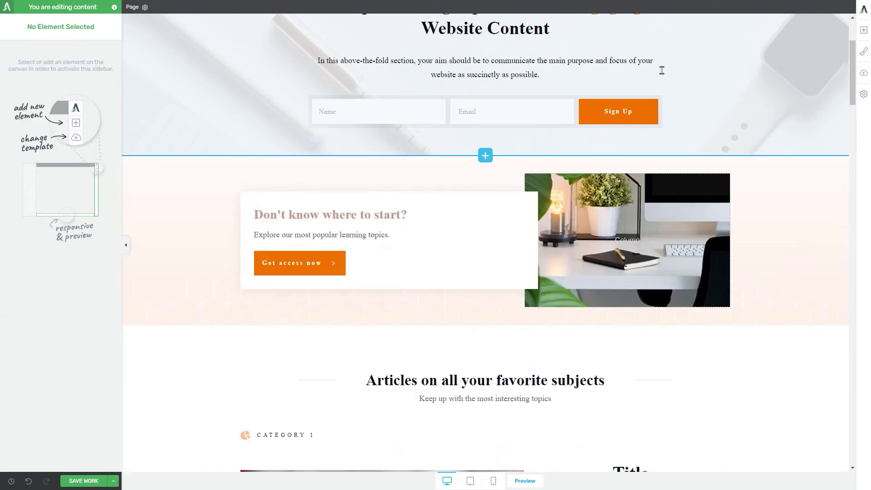
Insert the Food Symbol below the signup section and unlink it into ordinary editable elements
{"action": "left_click", "coordinate": [864, 30]}
{"action": "left_click_drag", "start_coordinate": [777, 206], "coordinate": [531, 160]}
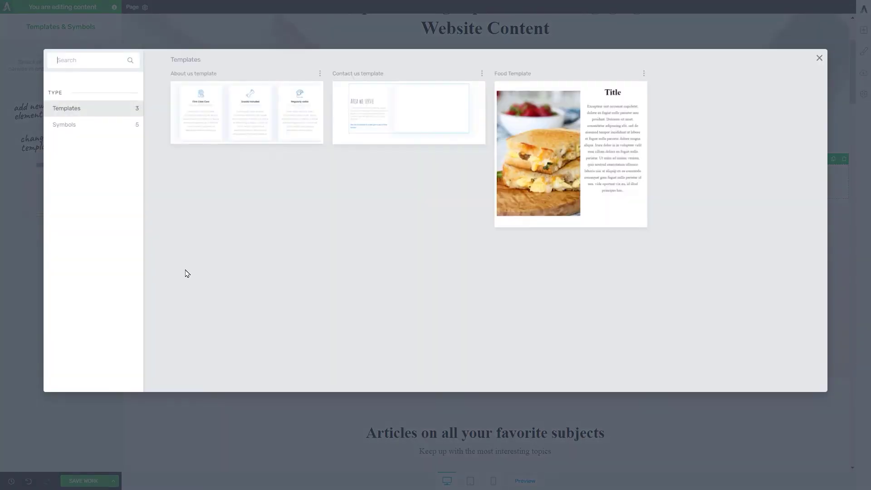
{"action": "left_click", "coordinate": [86, 127]}
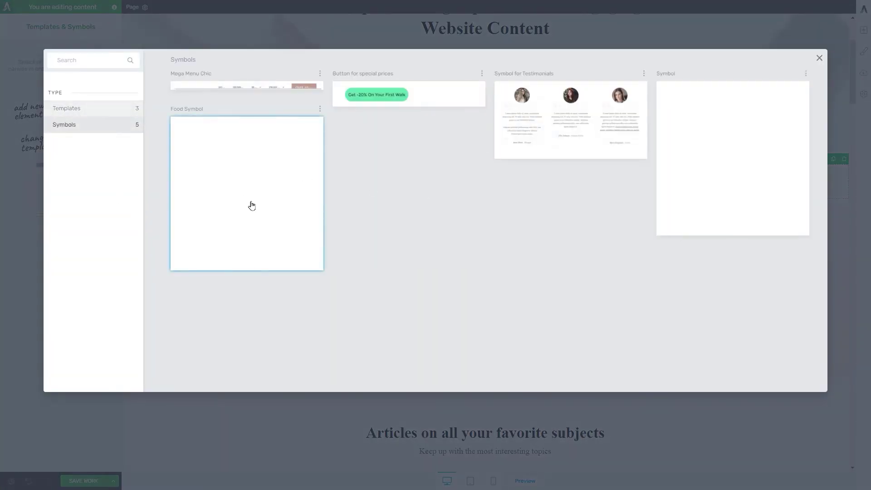
{"action": "left_click", "coordinate": [250, 205]}
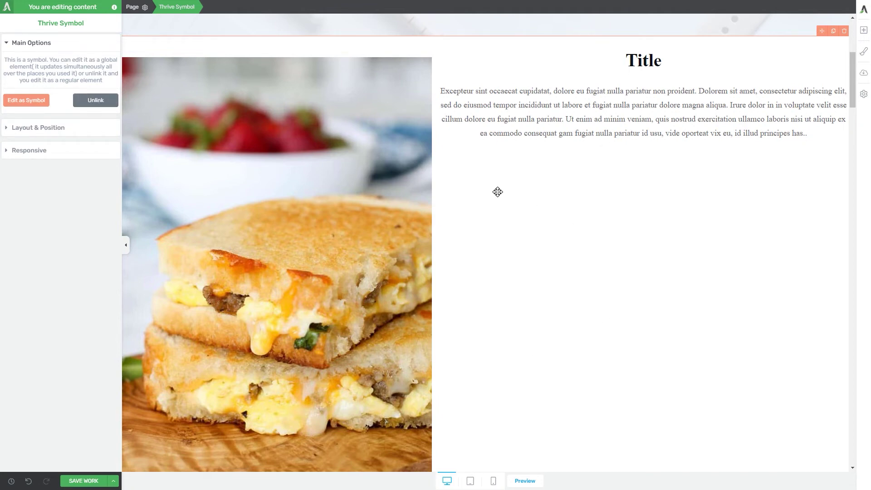
{"action": "left_click", "coordinate": [99, 108]}
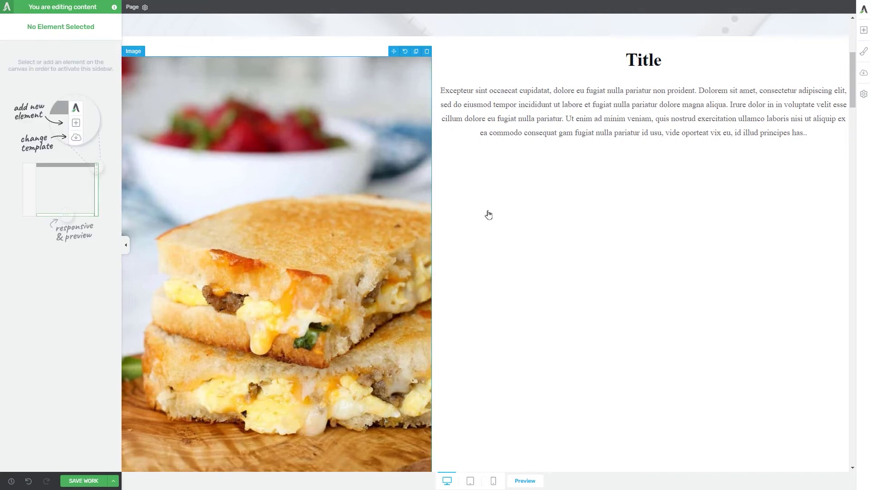
{"action": "left_click", "coordinate": [512, 73]}
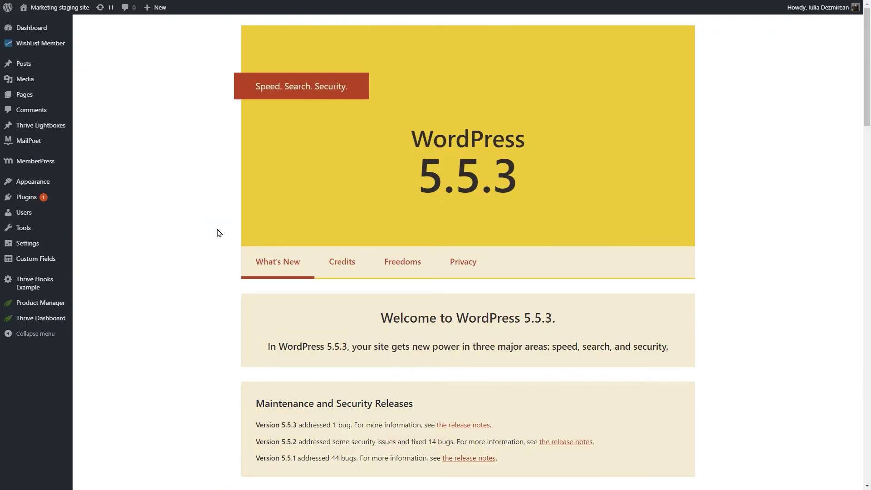
Open the Thrive Dashboard from the admin sidebar and go to Manage Global Elements
{"action": "mouse_move", "coordinate": [20, 321]}
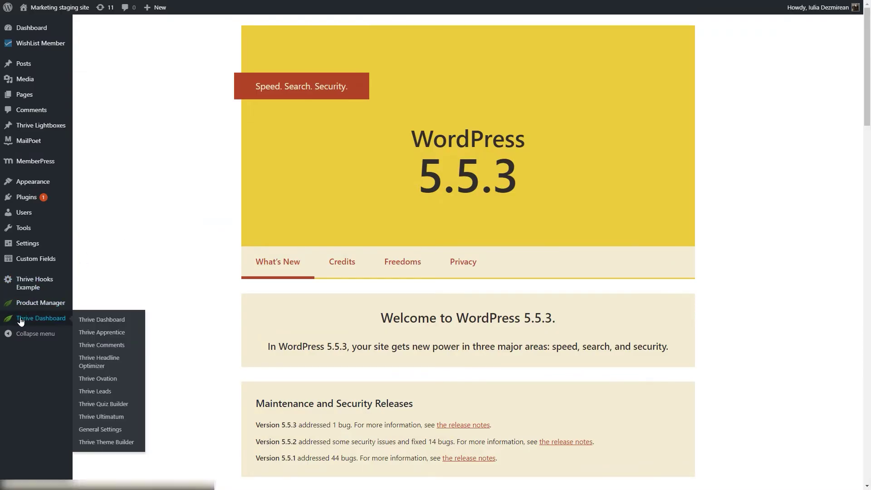
{"action": "left_click", "coordinate": [46, 318]}
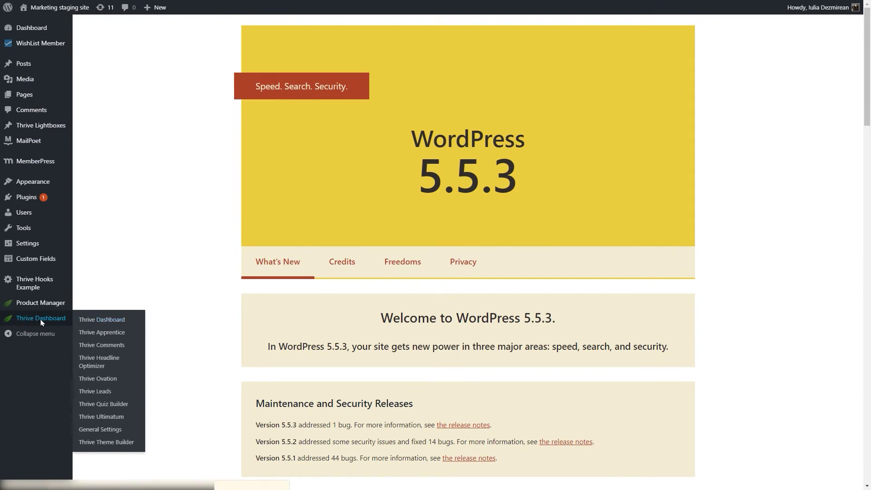
{"action": "scroll", "coordinate": [387, 254], "scroll_direction": "down", "scroll_amount": 14}
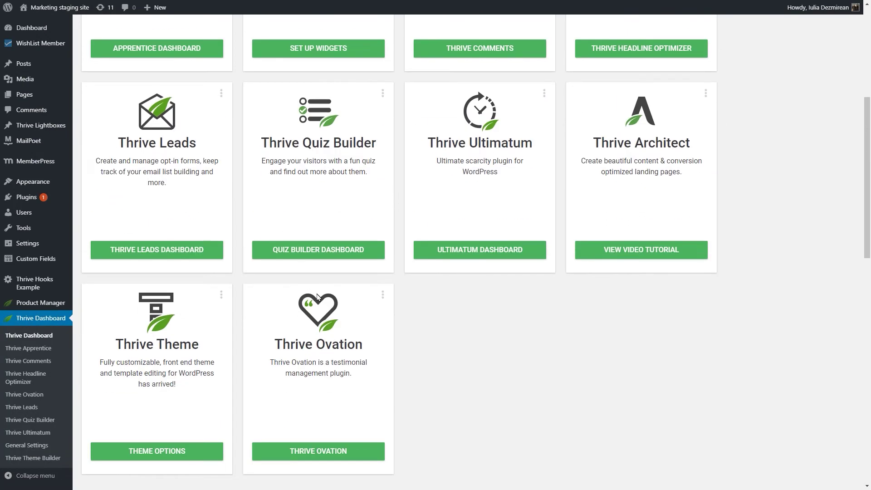
{"action": "scroll", "coordinate": [303, 295], "scroll_direction": "down", "scroll_amount": 5}
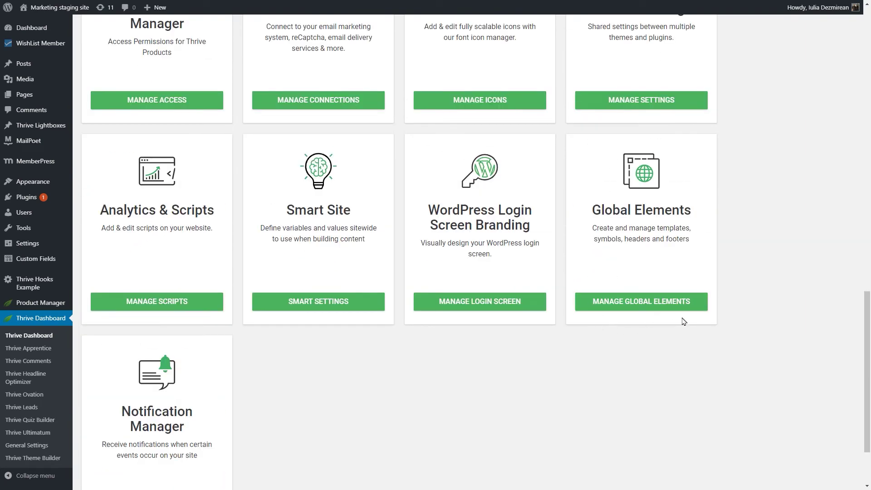
{"action": "left_click", "coordinate": [650, 304]}
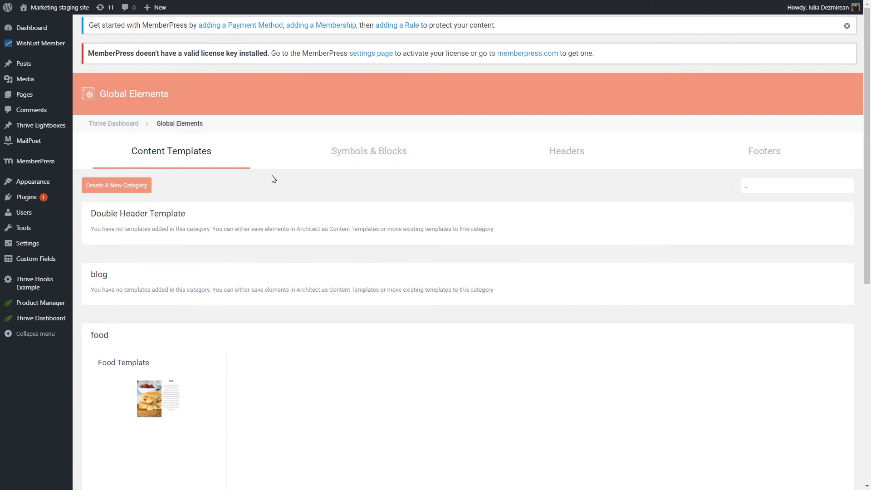
Browse the Global Elements page and show the saved Symbols & Blocks list
{"action": "scroll", "coordinate": [275, 180], "scroll_direction": "down", "scroll_amount": 4}
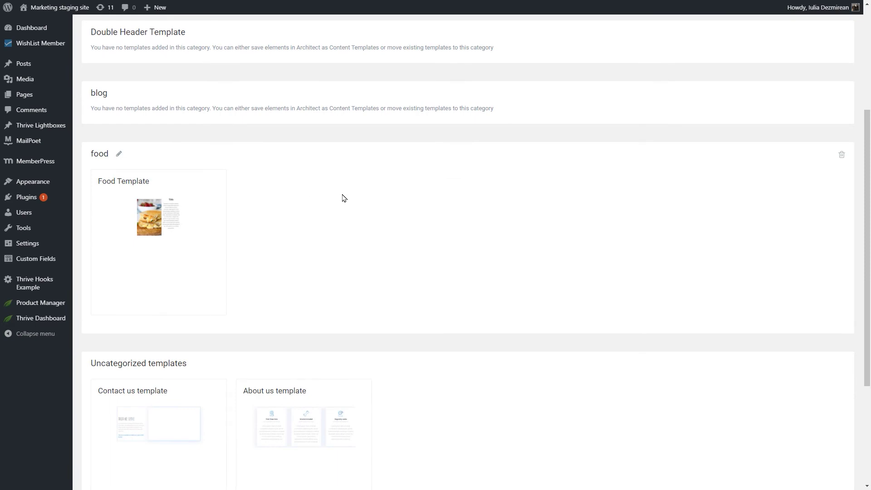
{"action": "scroll", "coordinate": [399, 160], "scroll_direction": "down", "scroll_amount": 4}
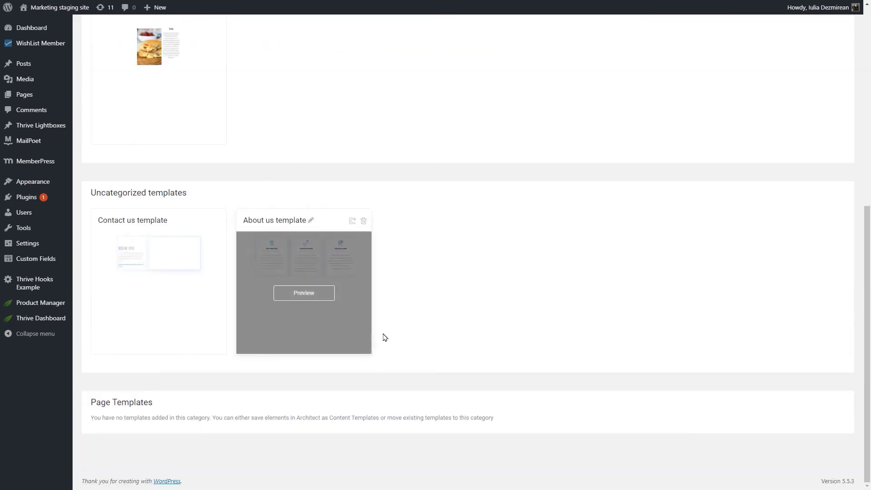
{"action": "scroll", "coordinate": [476, 252], "scroll_direction": "up", "scroll_amount": 10}
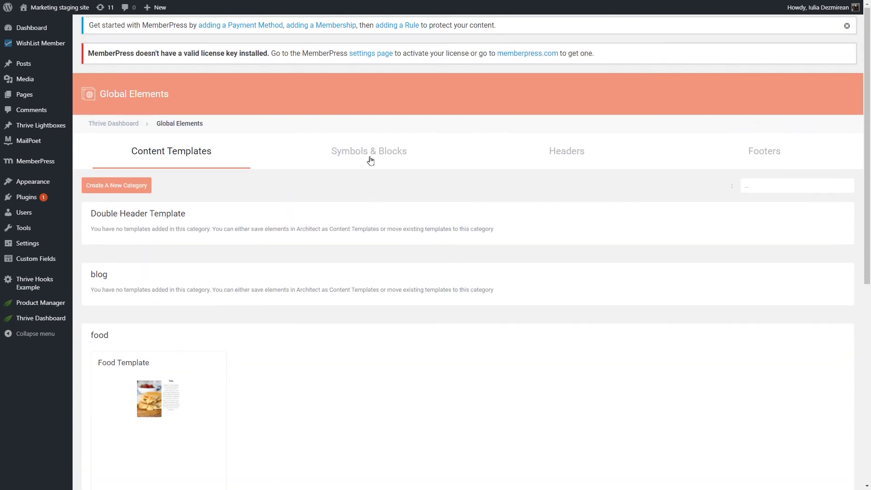
{"action": "left_click", "coordinate": [348, 151]}
{"action": "scroll", "coordinate": [429, 264], "scroll_direction": "down", "scroll_amount": 6}
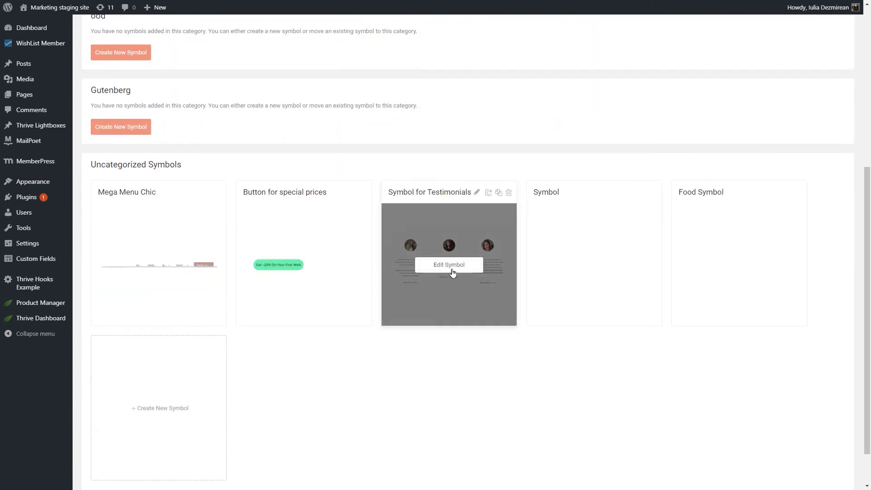
{"action": "scroll", "coordinate": [515, 258], "scroll_direction": "up", "scroll_amount": 6}
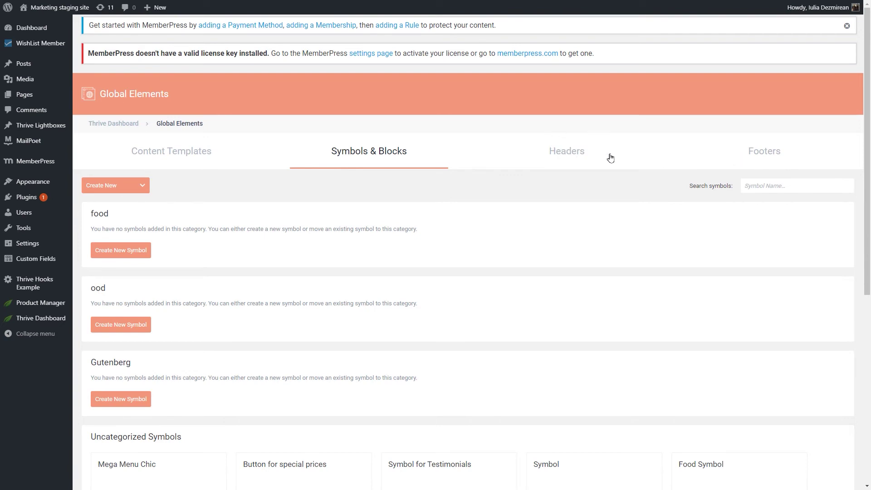
Check the Food Template under Content Templates, then return to Symbols & Blocks
{"action": "left_click", "coordinate": [173, 156]}
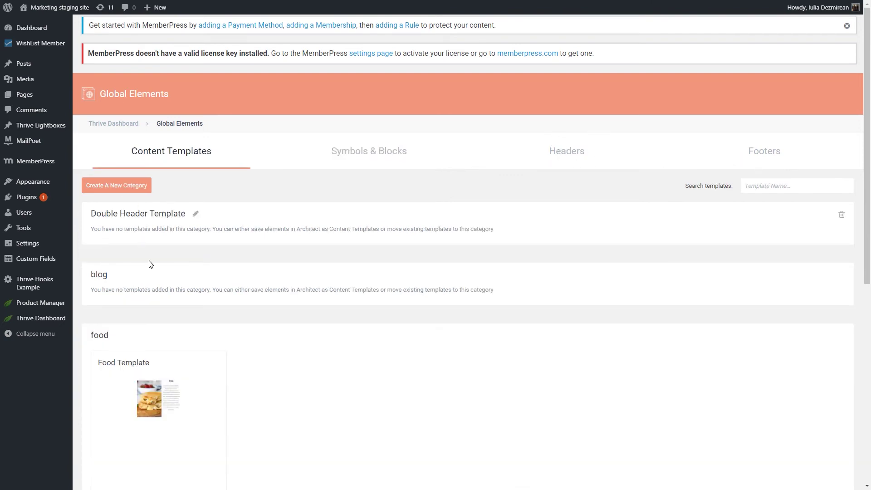
{"action": "scroll", "coordinate": [293, 200], "scroll_direction": "down", "scroll_amount": 1}
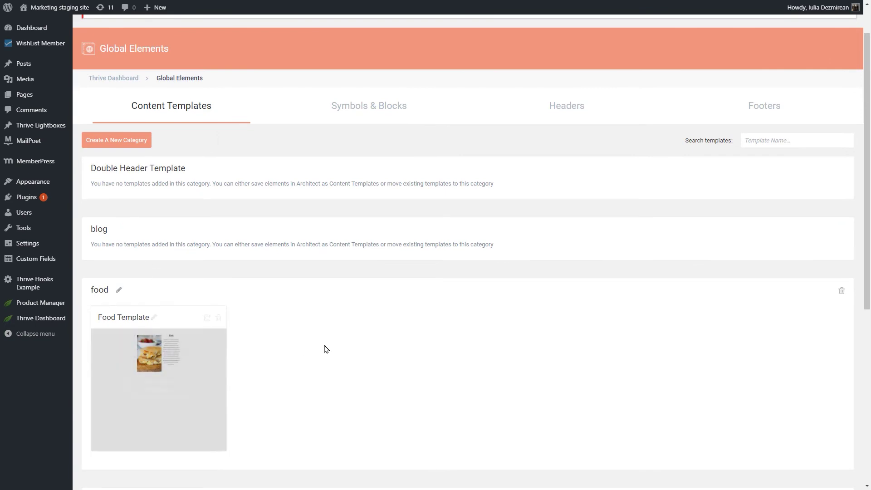
{"action": "left_click", "coordinate": [410, 96]}
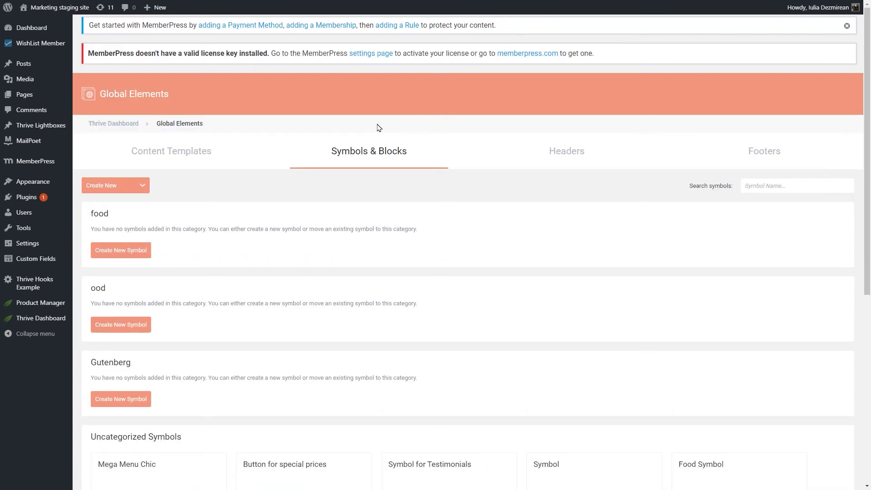
{"action": "scroll", "coordinate": [354, 114], "scroll_direction": "down", "scroll_amount": 2}
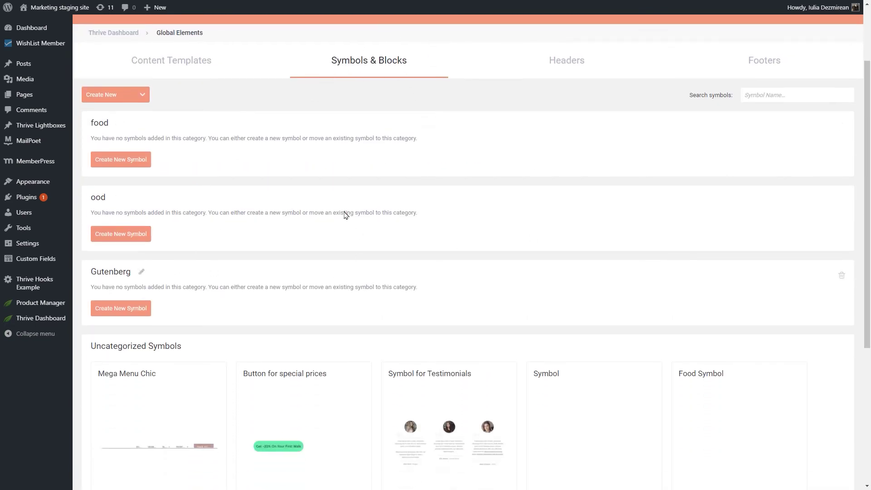
Create a new symbol named 'Example' and open it for editing in Thrive Architect
{"action": "left_click", "coordinate": [117, 93]}
{"action": "left_click", "coordinate": [135, 160]}
{"action": "left_click", "coordinate": [460, 137]}
{"action": "type", "text": "Example"}
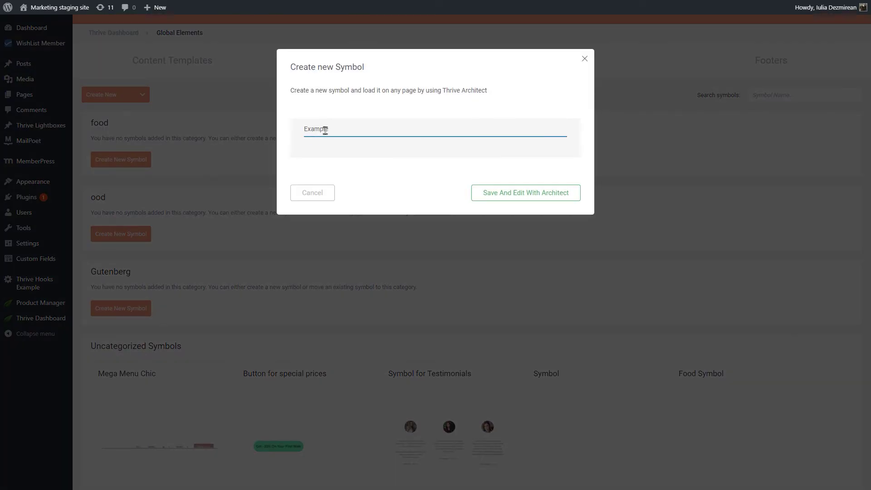
{"action": "left_click", "coordinate": [491, 196]}
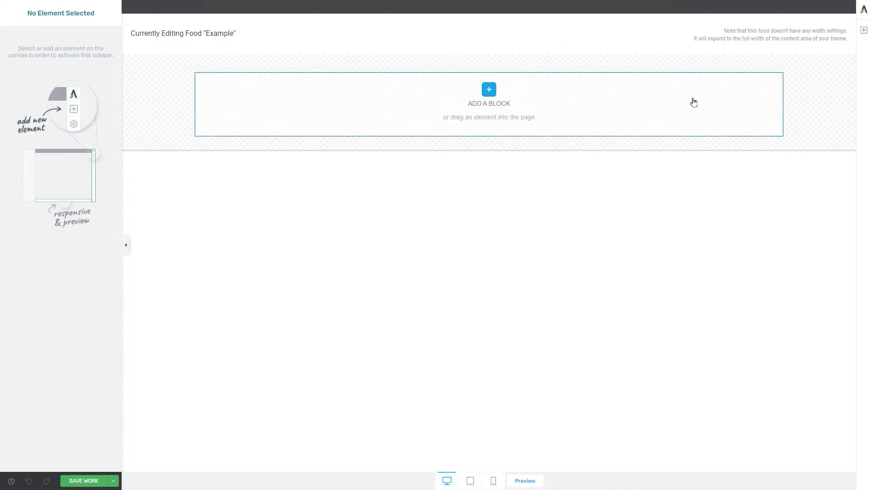
Insert the phone-image 'The Story' block into the Example symbol and save it
{"action": "left_click", "coordinate": [487, 105]}
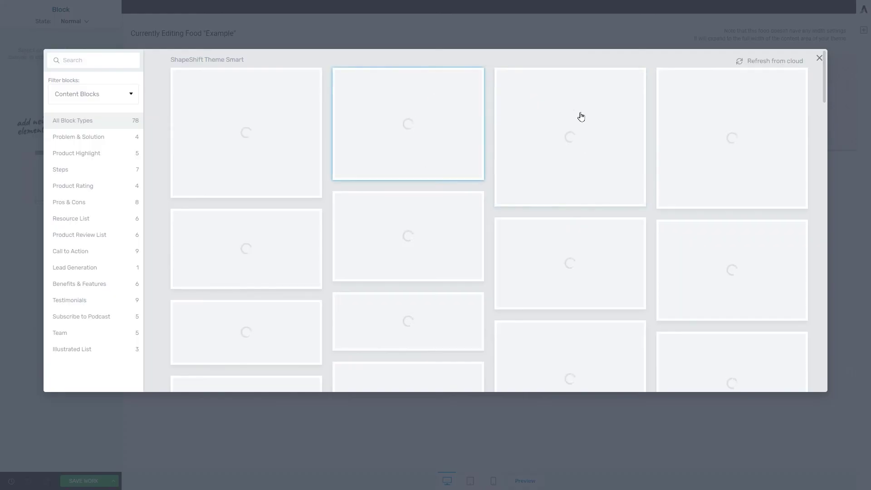
{"action": "left_click", "coordinate": [538, 169]}
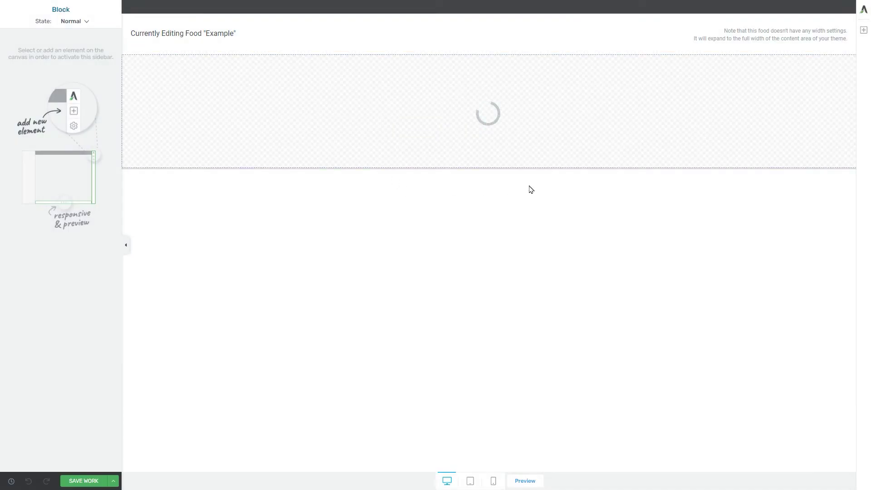
{"action": "scroll", "coordinate": [582, 181], "scroll_direction": "down", "scroll_amount": 1}
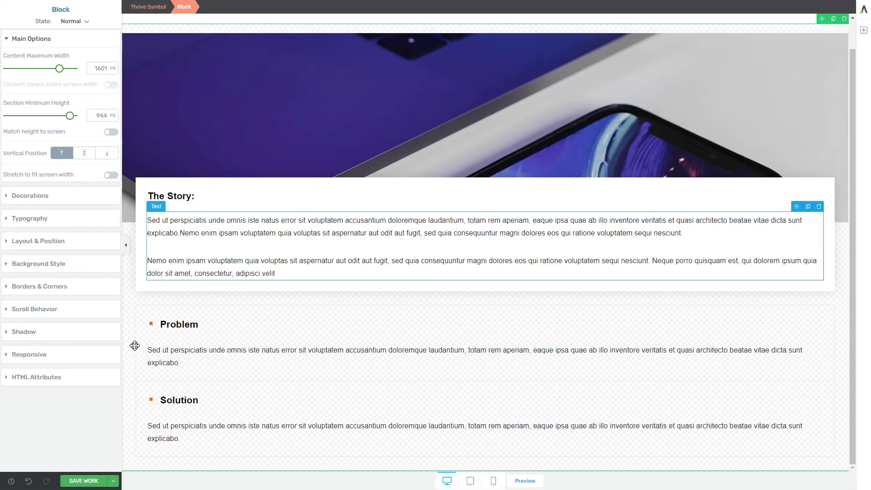
{"action": "left_click", "coordinate": [73, 480]}
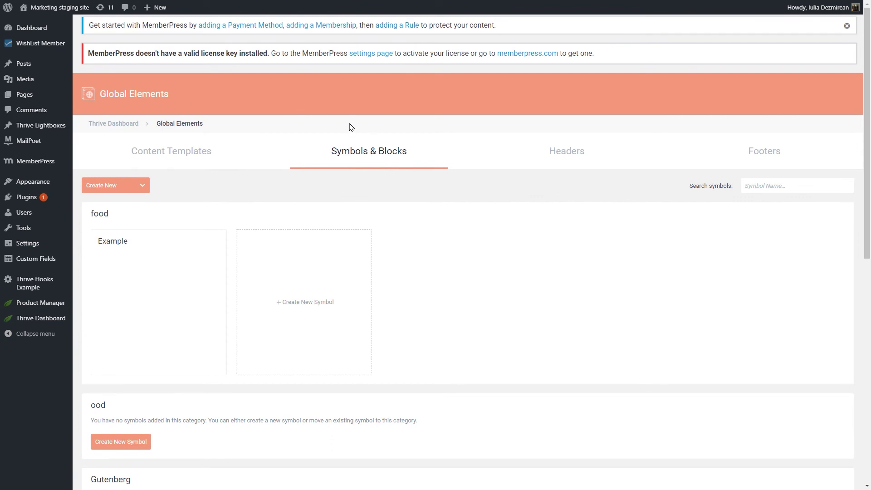
Confirm the Example symbol card is listed under the food category
{"action": "mouse_move", "coordinate": [188, 249]}
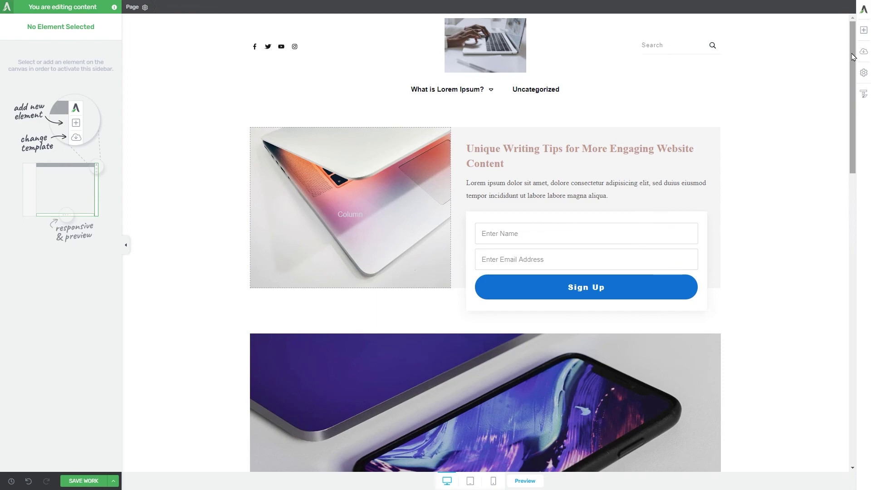
{"action": "left_click_drag", "start_coordinate": [852, 57], "coordinate": [837, 141]}
{"action": "scroll", "coordinate": [837, 141], "scroll_direction": "down", "scroll_amount": 12}
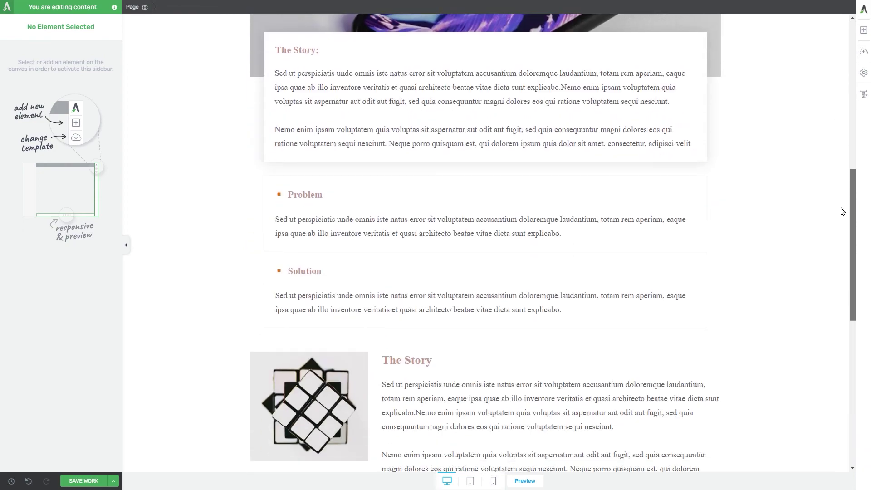
{"action": "scroll", "coordinate": [824, 344], "scroll_direction": "up", "scroll_amount": 6}
{"action": "scroll", "coordinate": [813, 182], "scroll_direction": "up", "scroll_amount": 10}
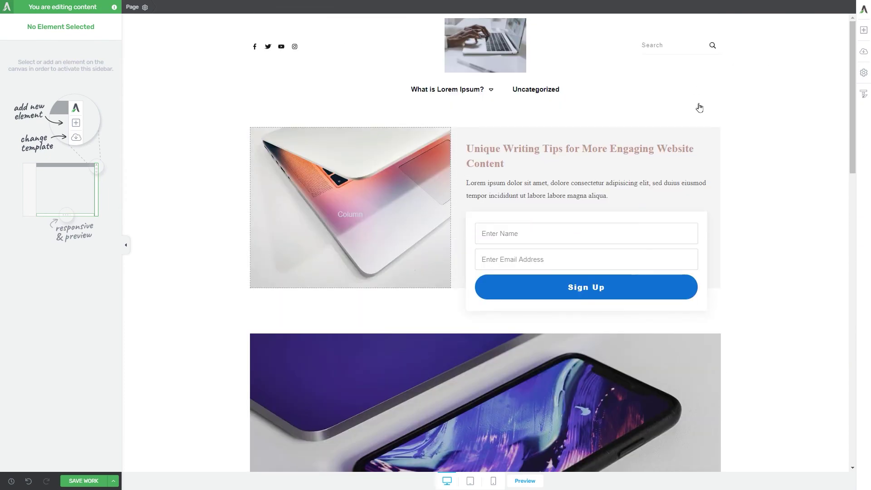
{"action": "scroll", "coordinate": [749, 121], "scroll_direction": "down", "scroll_amount": 5}
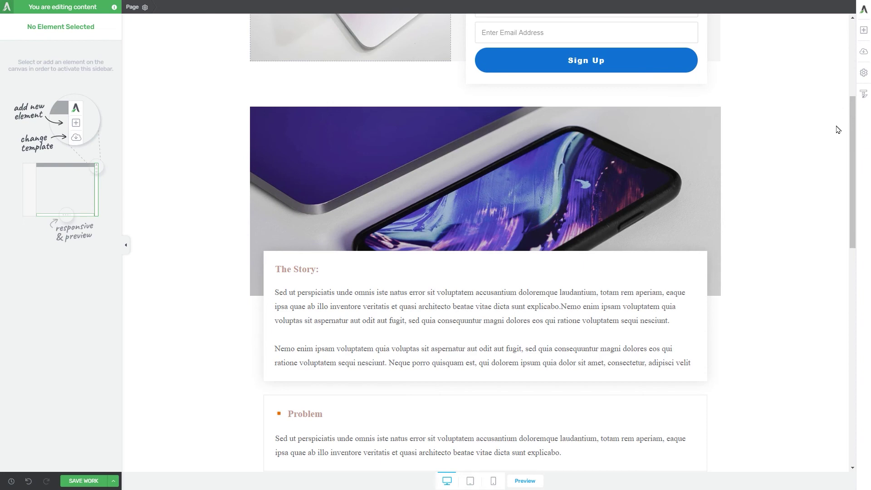
Save the writing-tips page as a template named 'Entire page'
{"action": "left_click", "coordinate": [864, 76]}
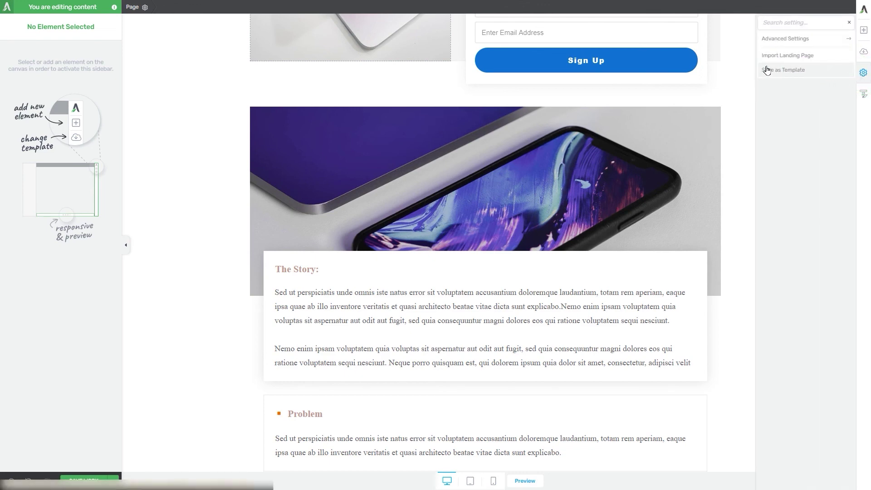
{"action": "left_click", "coordinate": [803, 76]}
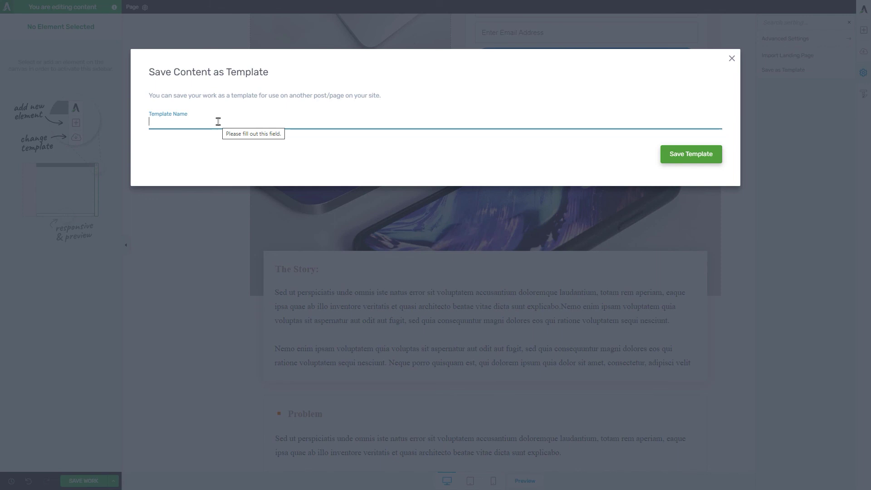
{"action": "type", "text": "Entire page"}
{"action": "left_click", "coordinate": [695, 159]}
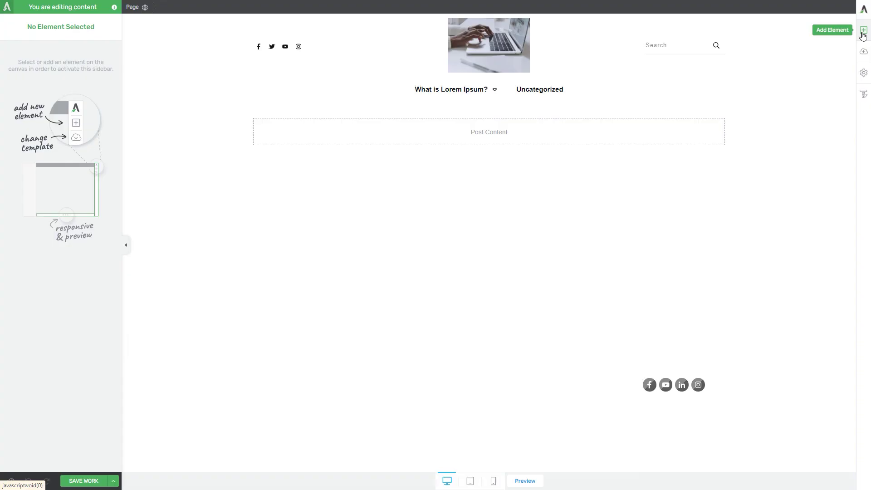
Add a Templates & Symbols element to Post Content and insert the 'Entire page' template
{"action": "left_click", "coordinate": [863, 30]}
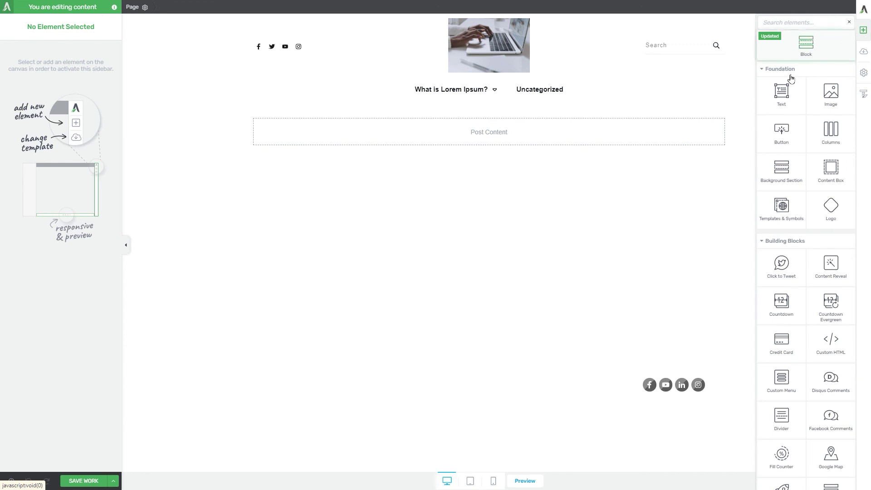
{"action": "left_click_drag", "start_coordinate": [789, 208], "coordinate": [489, 138]}
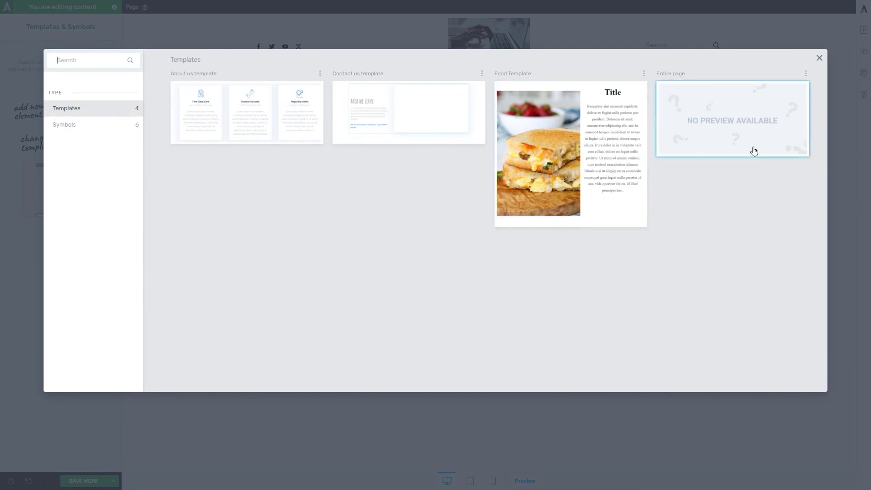
{"action": "left_click", "coordinate": [783, 133]}
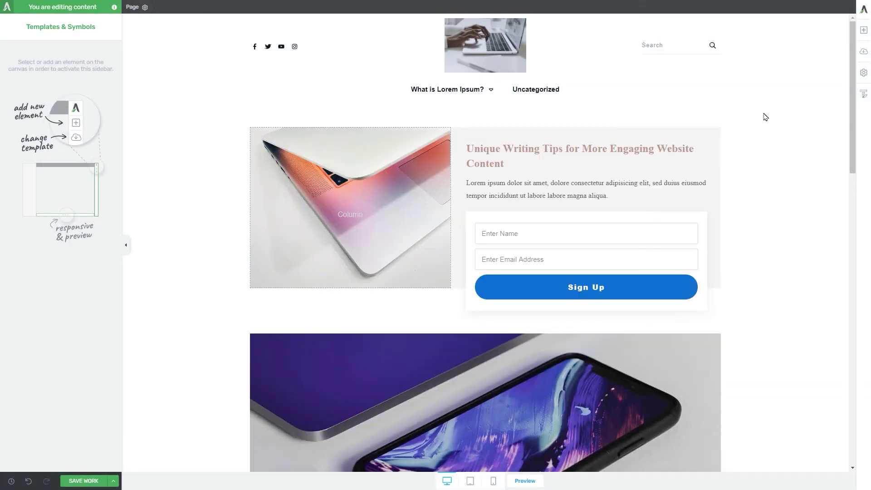
{"action": "scroll", "coordinate": [722, 111], "scroll_direction": "down", "scroll_amount": 15}
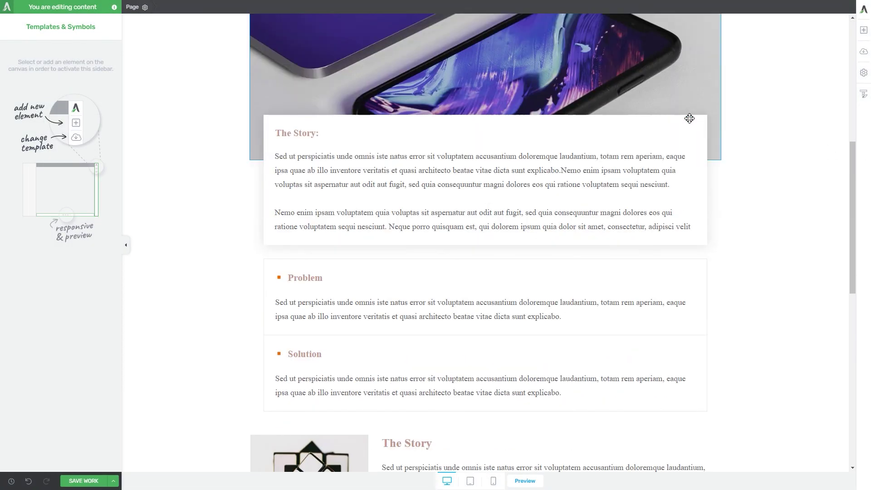
{"action": "scroll", "coordinate": [689, 113], "scroll_direction": "up", "scroll_amount": 5}
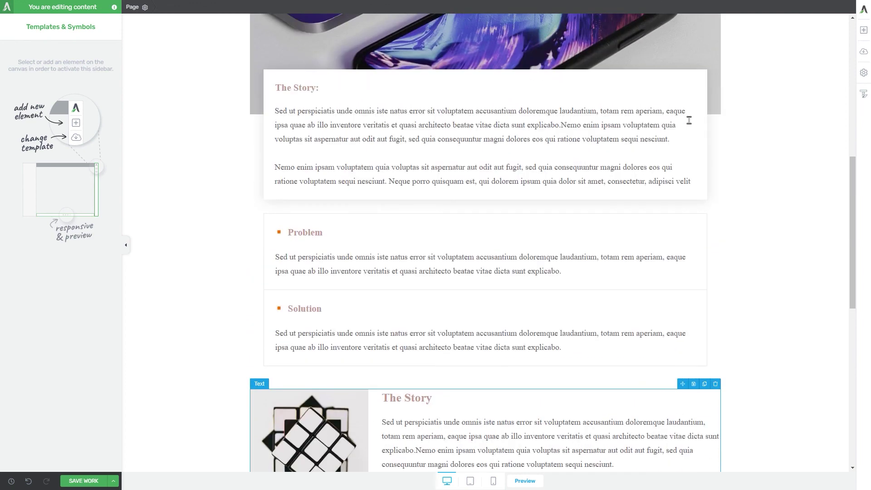